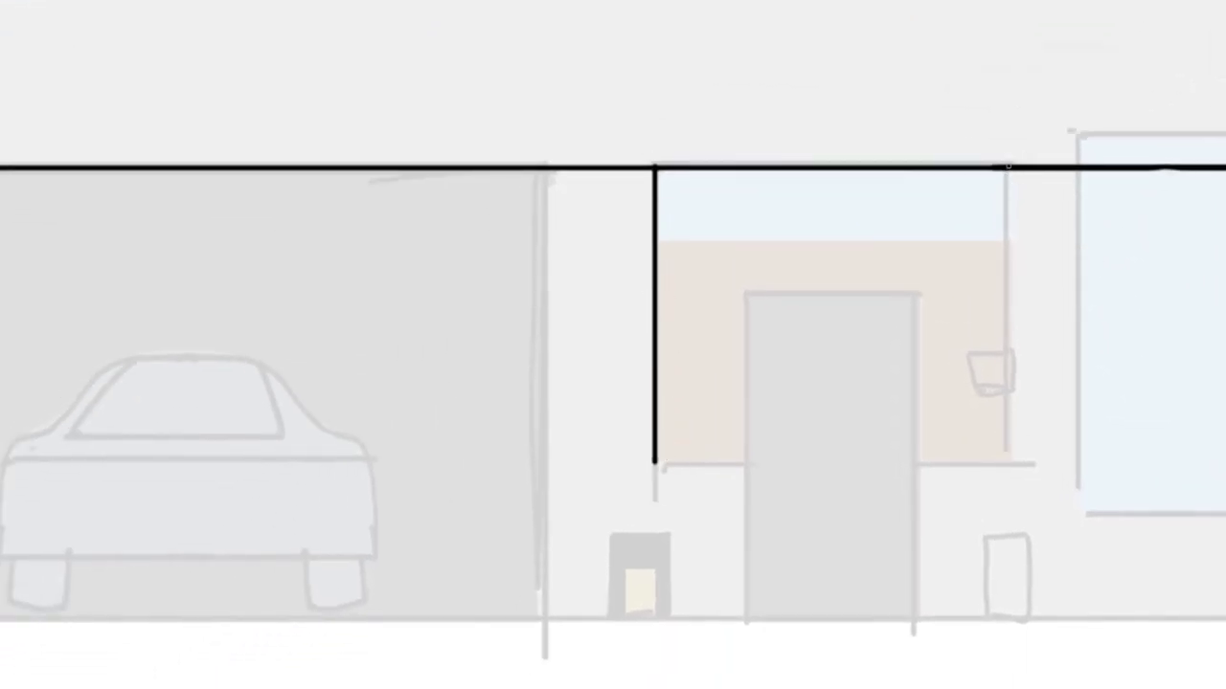
Draw both side edges of the tall window and the right edge of the entrance opening down from the horizontal line
{"action": "scroll", "coordinate": [834, 369], "scroll_direction": "right", "scroll_amount": 5}
{"action": "left_click_drag", "start_coordinate": [774, 191], "coordinate": [773, 471]}
{"action": "left_click_drag", "start_coordinate": [955, 192], "coordinate": [956, 430]}
{"action": "left_click_drag", "start_coordinate": [909, 434], "coordinate": [1101, 468]}
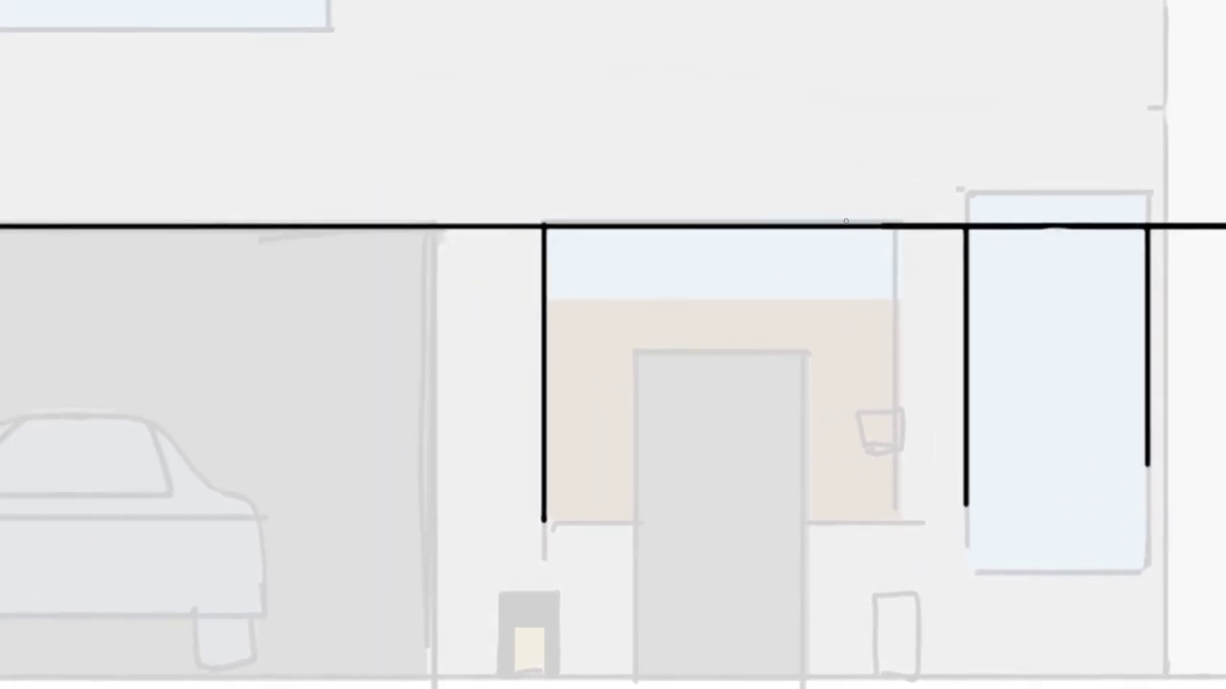
{"action": "left_click_drag", "start_coordinate": [895, 227], "coordinate": [895, 491]}
{"action": "scroll", "coordinate": [947, 444], "scroll_direction": "down", "scroll_amount": 3}
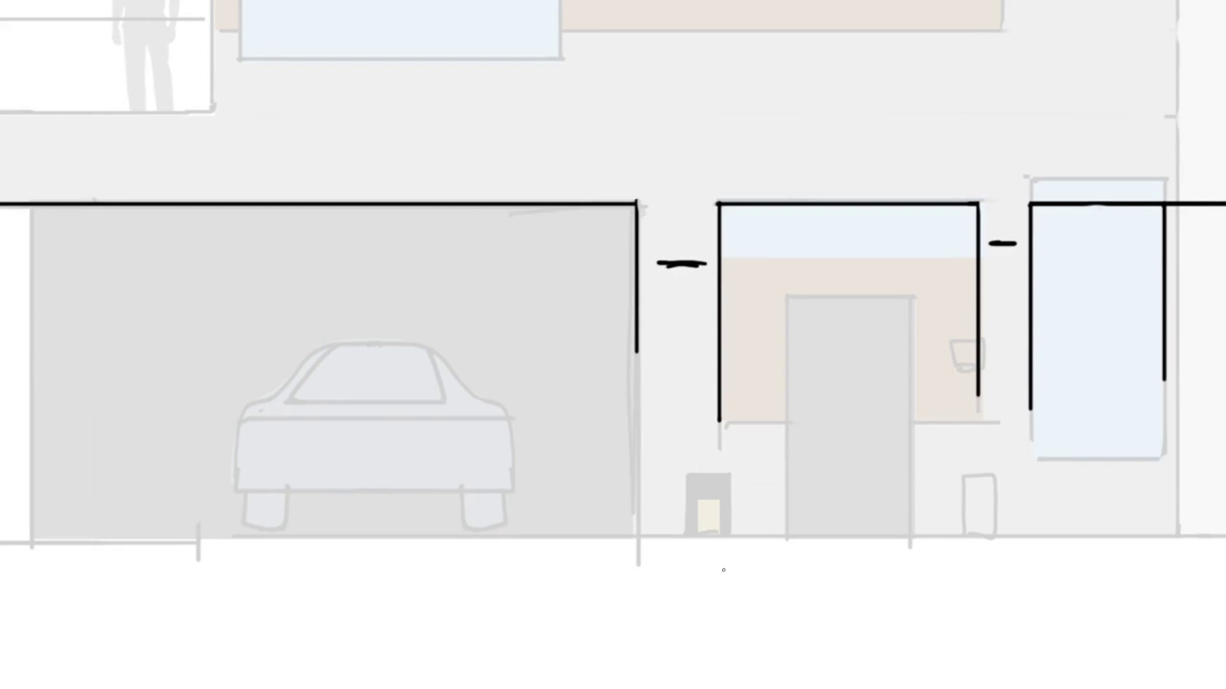
Shift the entrance opening's outline slightly left to even out the wall gaps on both sides, and remove the spacing marks
{"action": "left_click", "coordinate": [688, 265]}
{"action": "left_click", "coordinate": [1002, 243]}
{"action": "left_click_drag", "start_coordinate": [679, 150], "coordinate": [993, 453]}
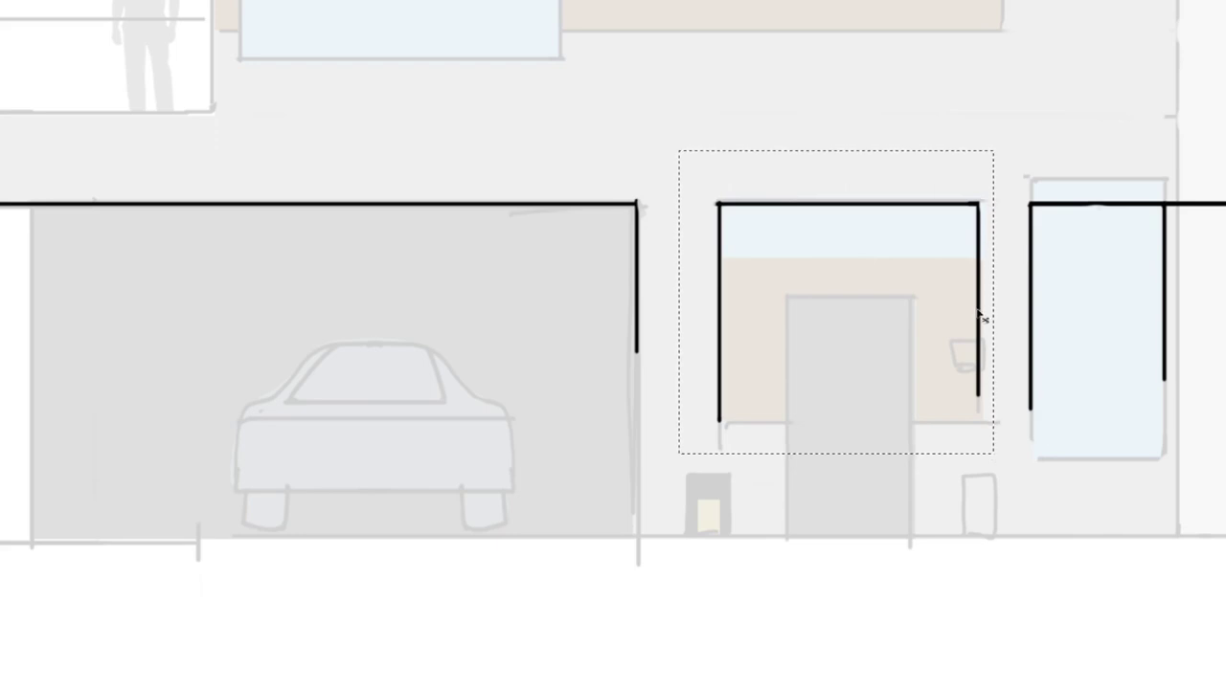
{"action": "left_click_drag", "start_coordinate": [977, 319], "coordinate": [965, 321]}
{"action": "key", "text": "ctrl+d"}
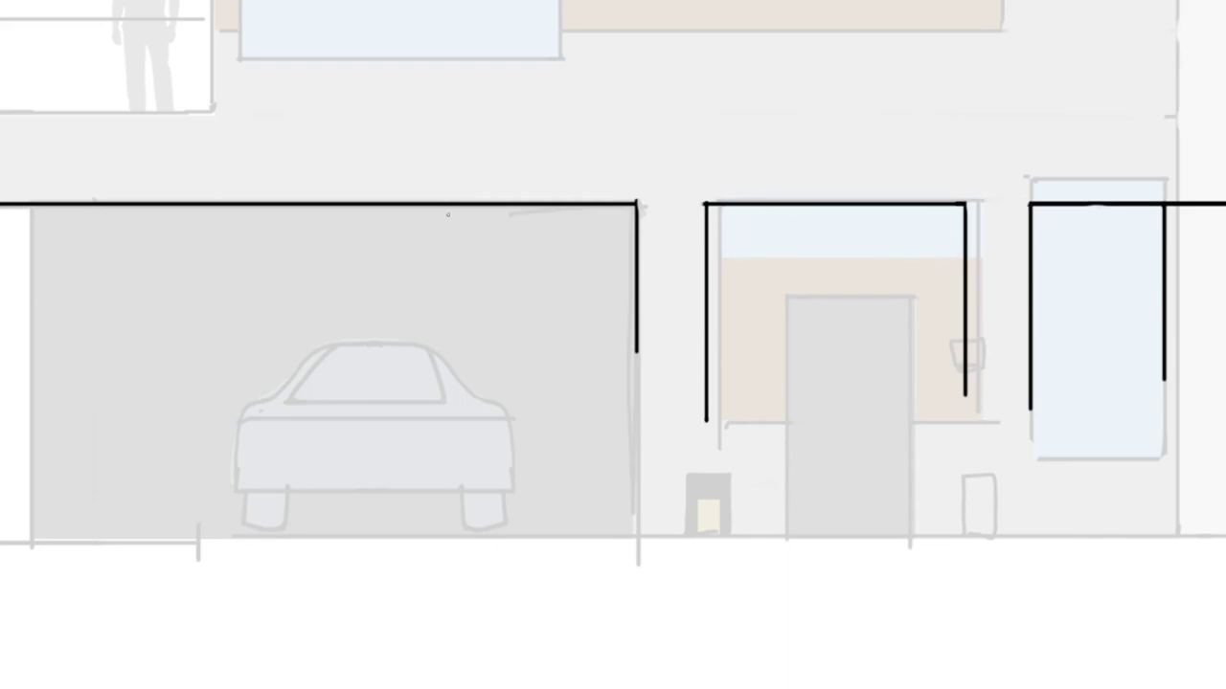
{"action": "left_click_drag", "start_coordinate": [991, 347], "coordinate": [940, 345]}
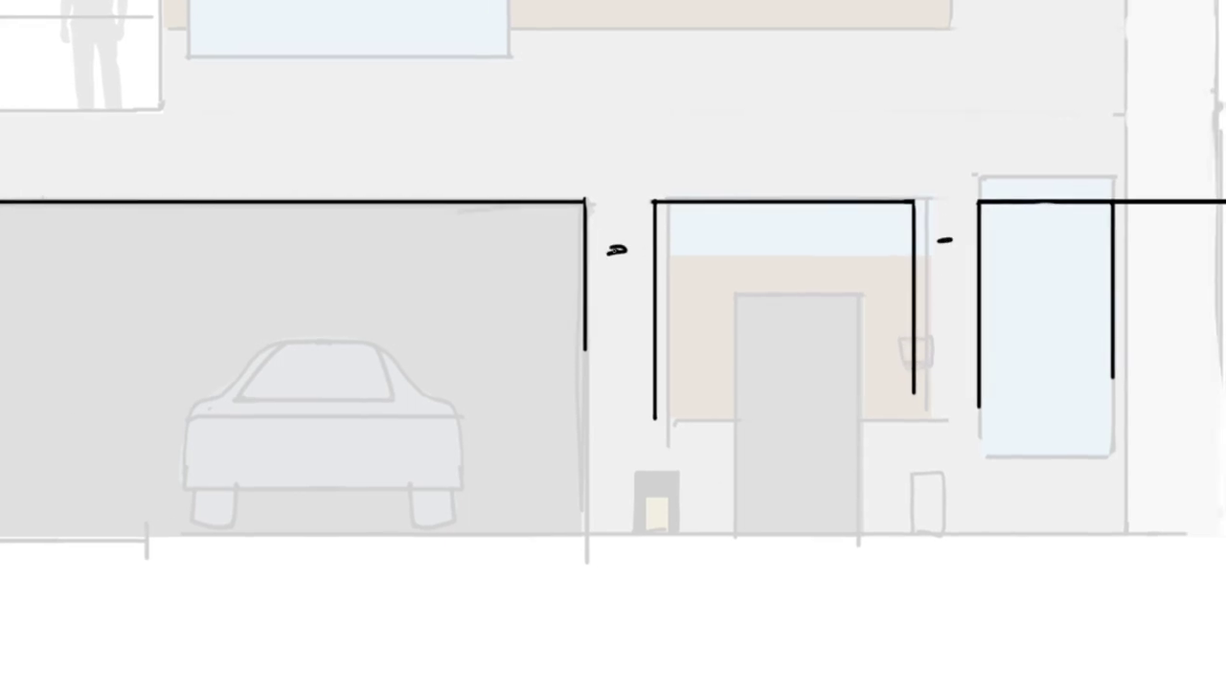
{"action": "key", "text": "ctrl+z"}
{"action": "key", "text": "ctrl+z"}
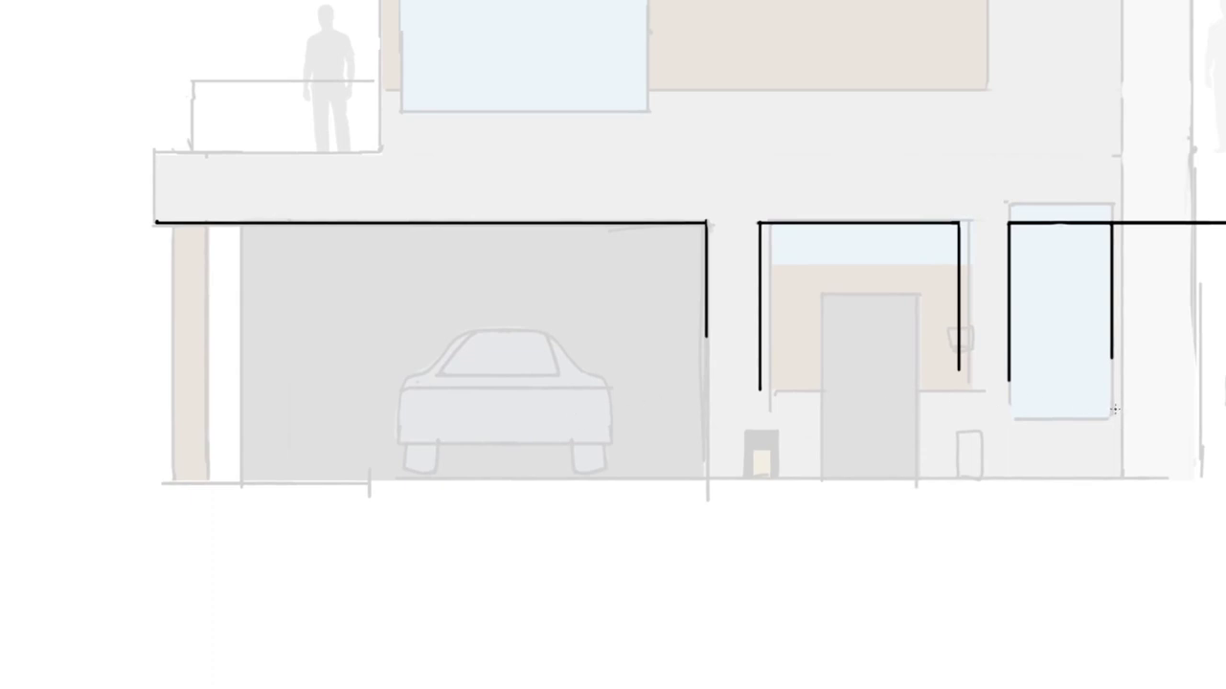
Close the entrance opening and tall window with a shared straight bottom line, extending their sides and erasing the line between them
{"action": "mouse_move", "coordinate": [1078, 427]}
{"action": "left_mouse_down"}
{"action": "mouse_move", "coordinate": [933, 419]}
{"action": "mouse_move", "coordinate": [994, 407]}
{"action": "left_mouse_up"}
{"action": "scroll", "coordinate": [900, 371], "scroll_direction": "down", "scroll_amount": 3}
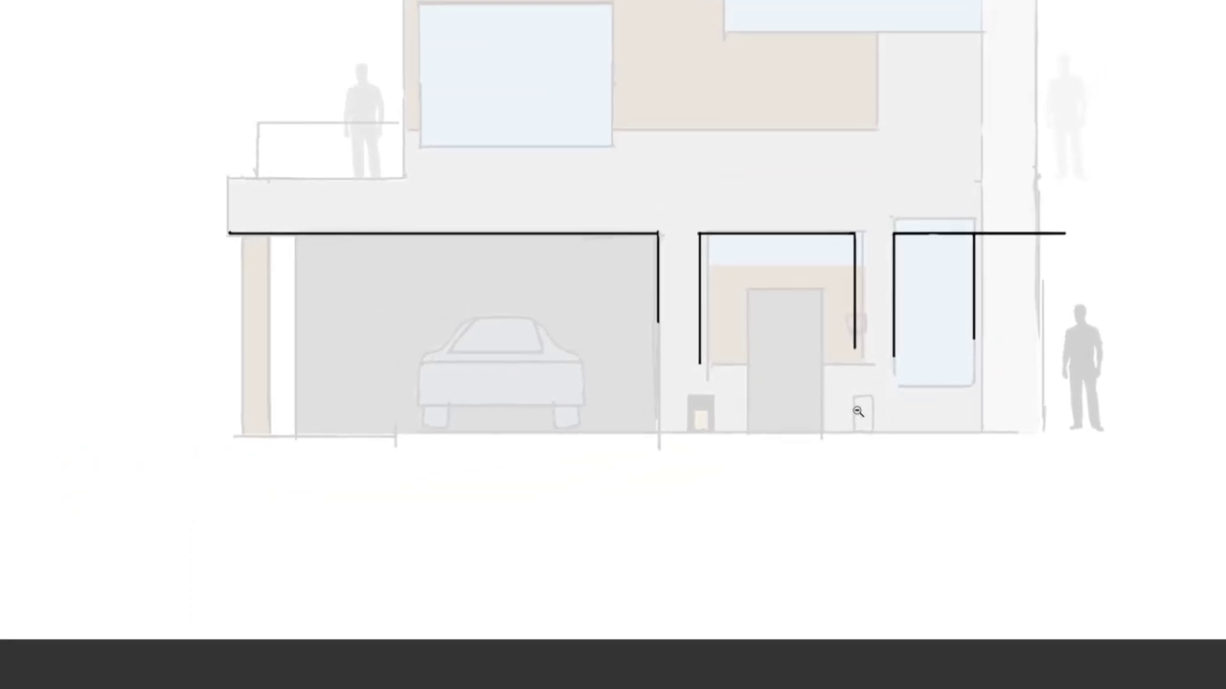
{"action": "scroll", "coordinate": [857, 411], "scroll_direction": "up", "scroll_amount": 3}
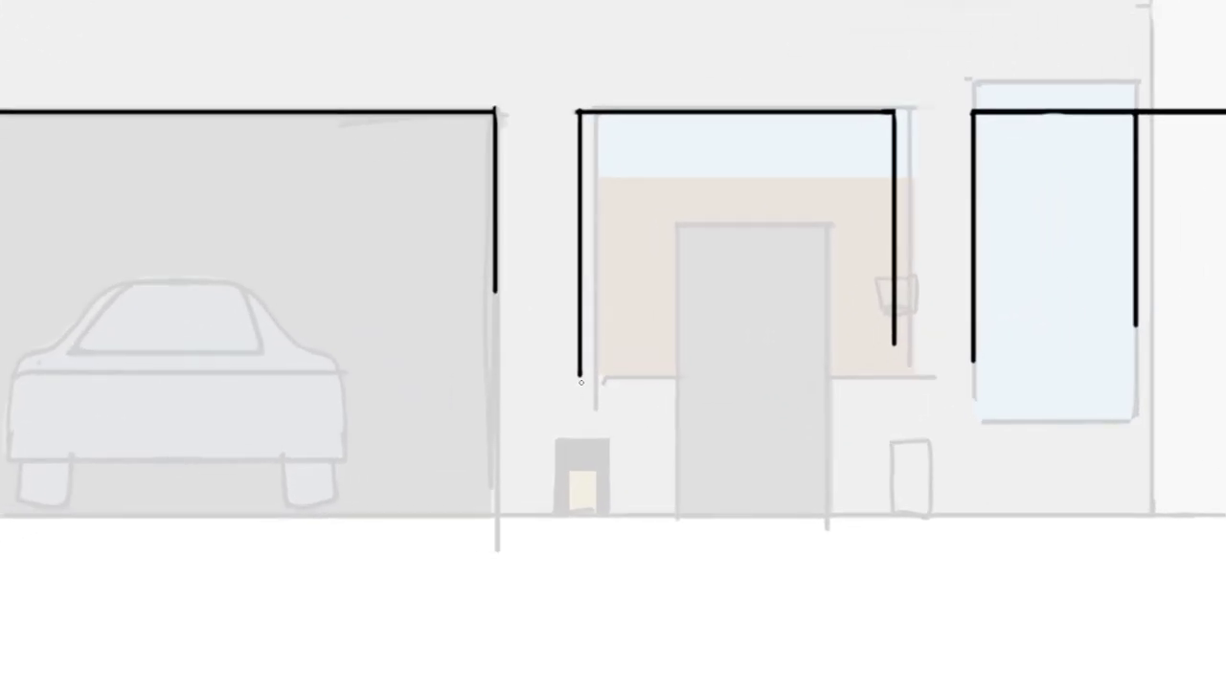
{"action": "left_click_drag", "start_coordinate": [579, 386], "coordinate": [1140, 388]}
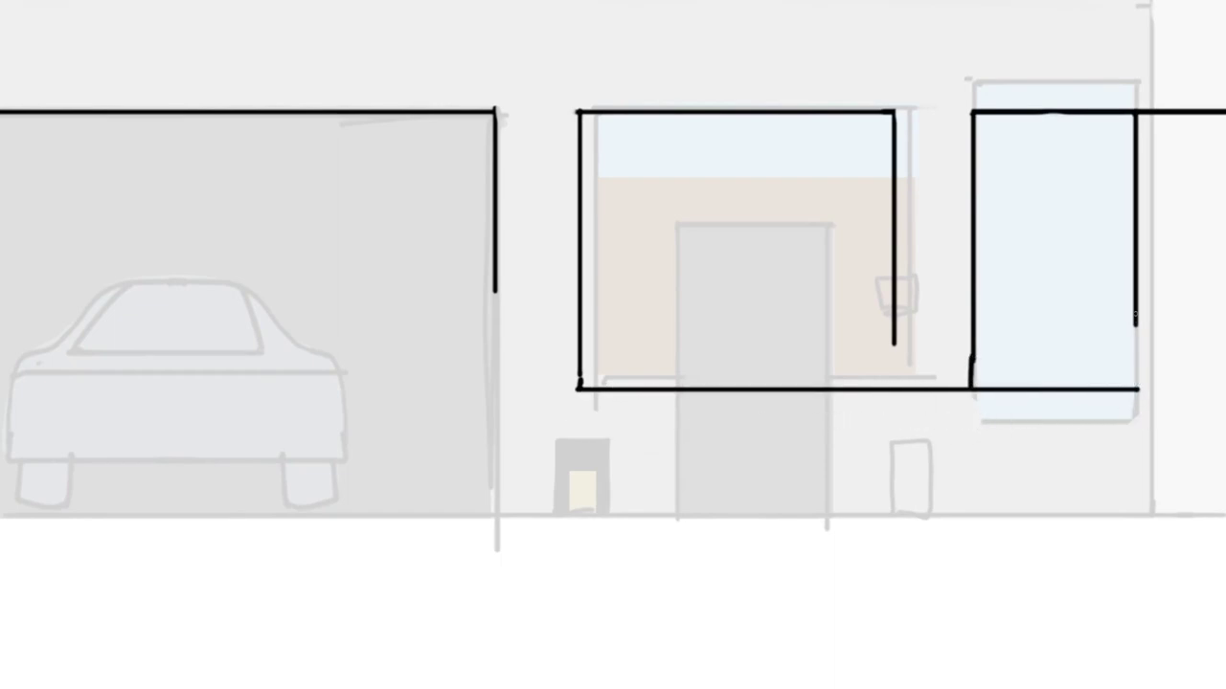
{"action": "left_click_drag", "start_coordinate": [1136, 314], "coordinate": [1137, 388]}
{"action": "mouse_move", "coordinate": [893, 350]}
{"action": "left_mouse_down"}
{"action": "mouse_move", "coordinate": [892, 394]}
{"action": "mouse_move", "coordinate": [941, 399]}
{"action": "left_mouse_up"}
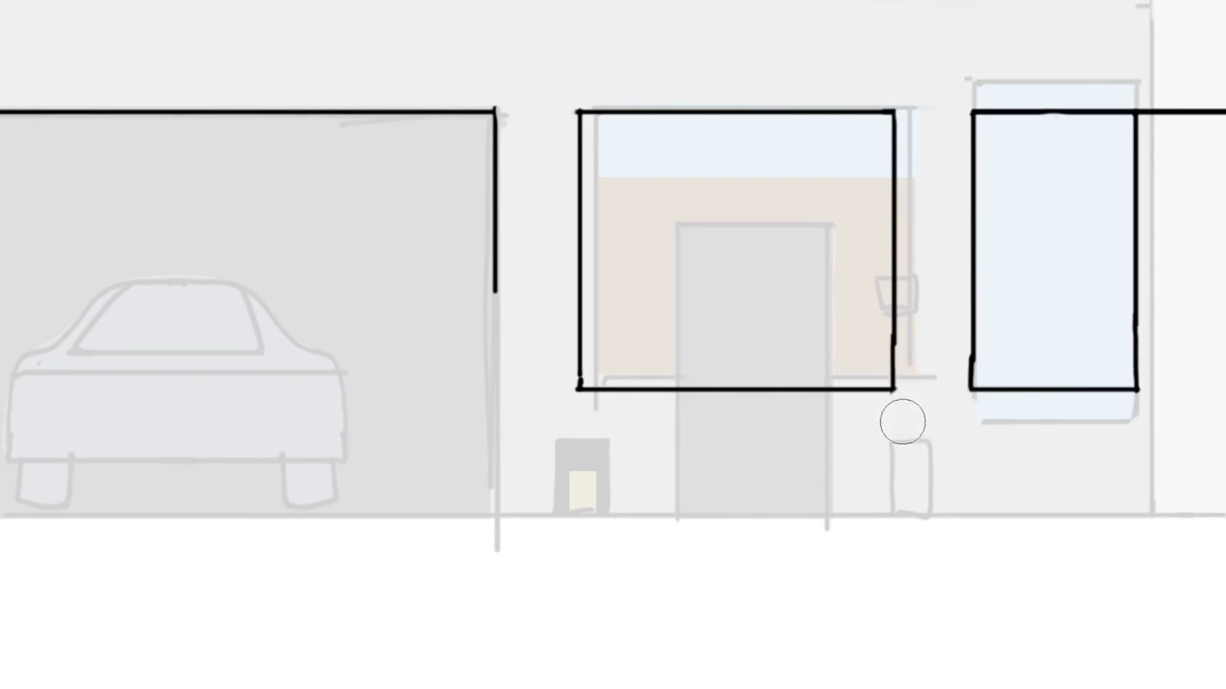
{"action": "key", "text": "b"}
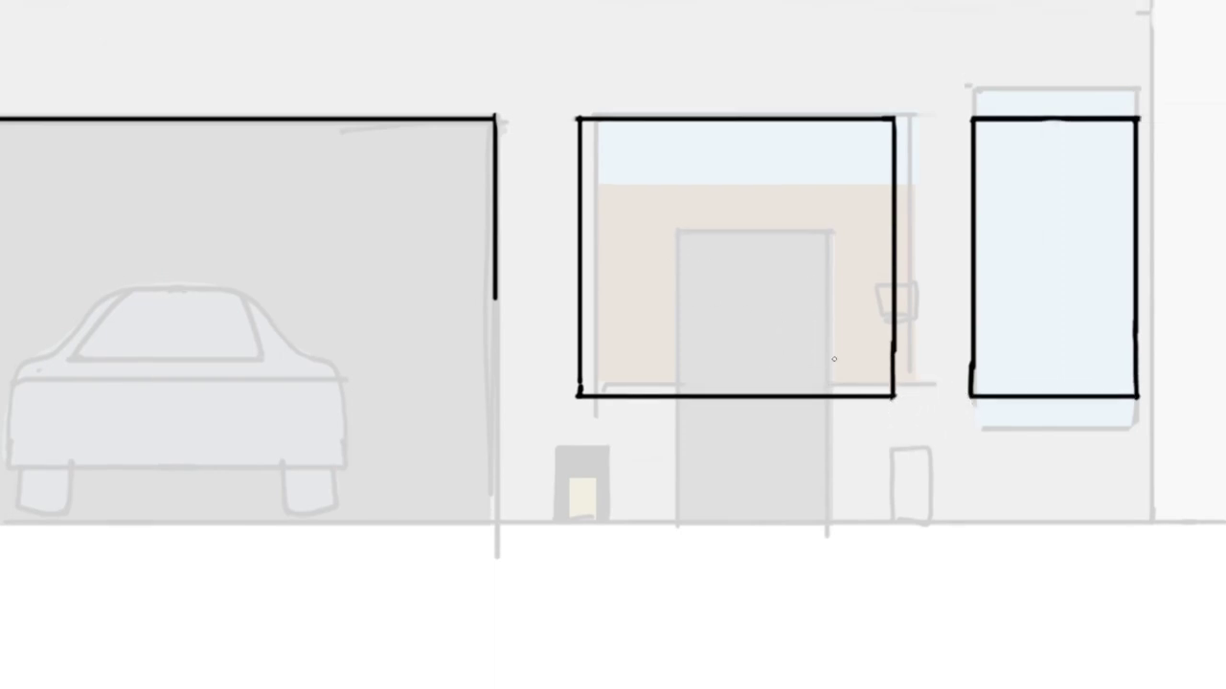
{"action": "left_click_drag", "start_coordinate": [892, 397], "coordinate": [976, 391]}
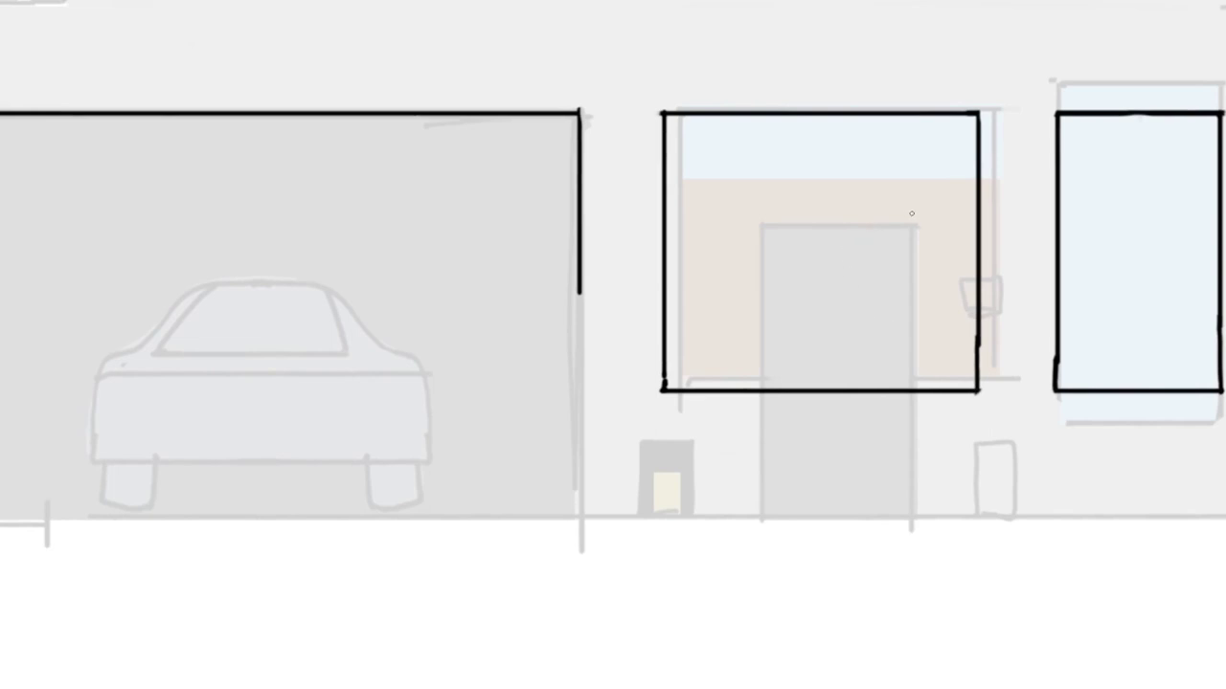
Draw the front door's top edge and two sides down to the ground line, slightly left of the sketched door
{"action": "scroll", "coordinate": [926, 235], "scroll_direction": "right", "scroll_amount": 2}
{"action": "scroll", "coordinate": [868, 339], "scroll_direction": "left", "scroll_amount": 3}
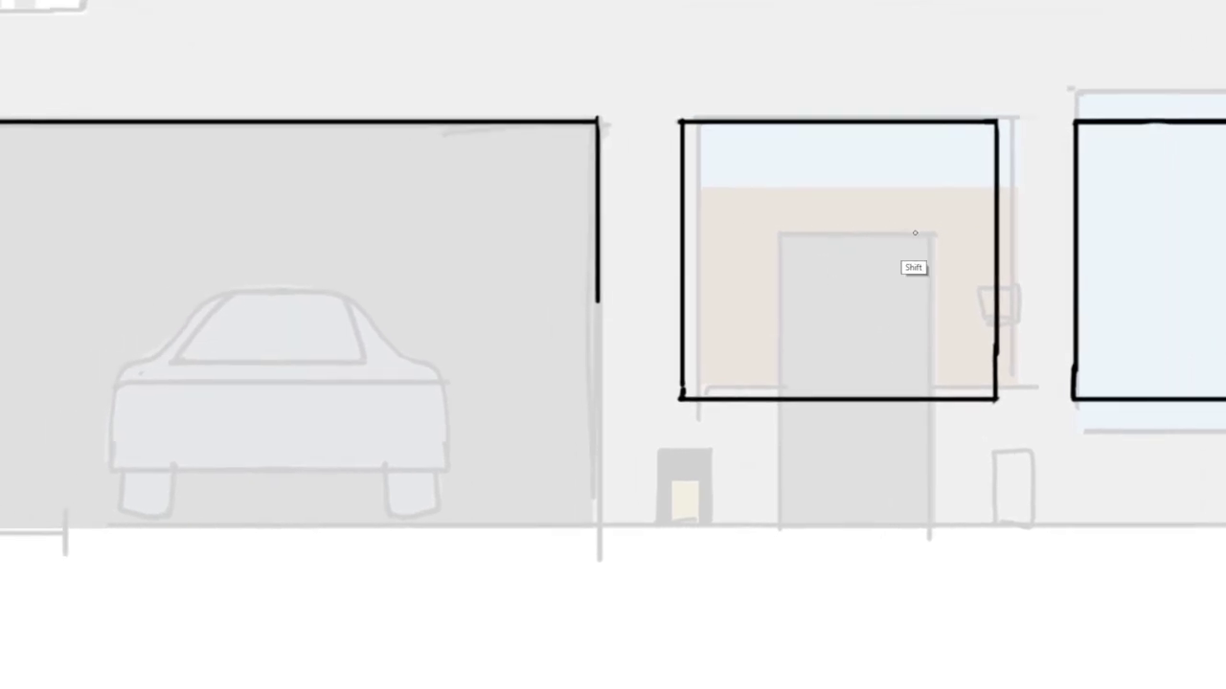
{"action": "left_click_drag", "start_coordinate": [897, 226], "coordinate": [760, 224]}
{"action": "left_click_drag", "start_coordinate": [779, 271], "coordinate": [763, 271]}
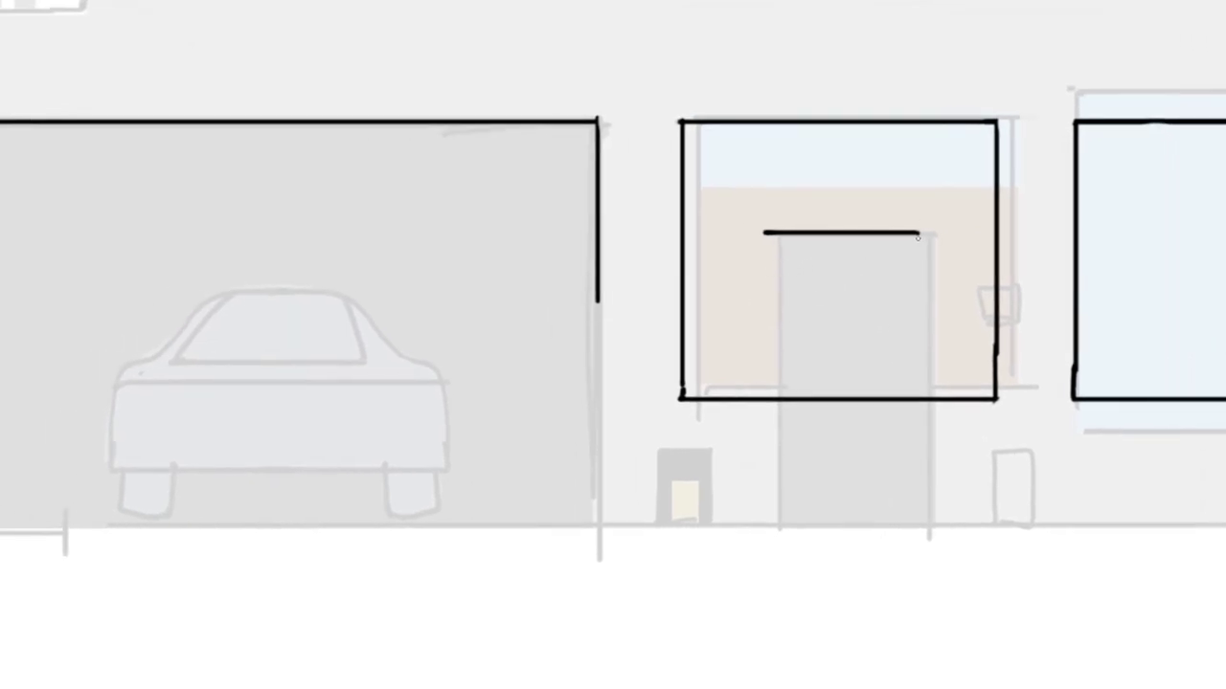
{"action": "left_click_drag", "start_coordinate": [917, 236], "coordinate": [917, 527]}
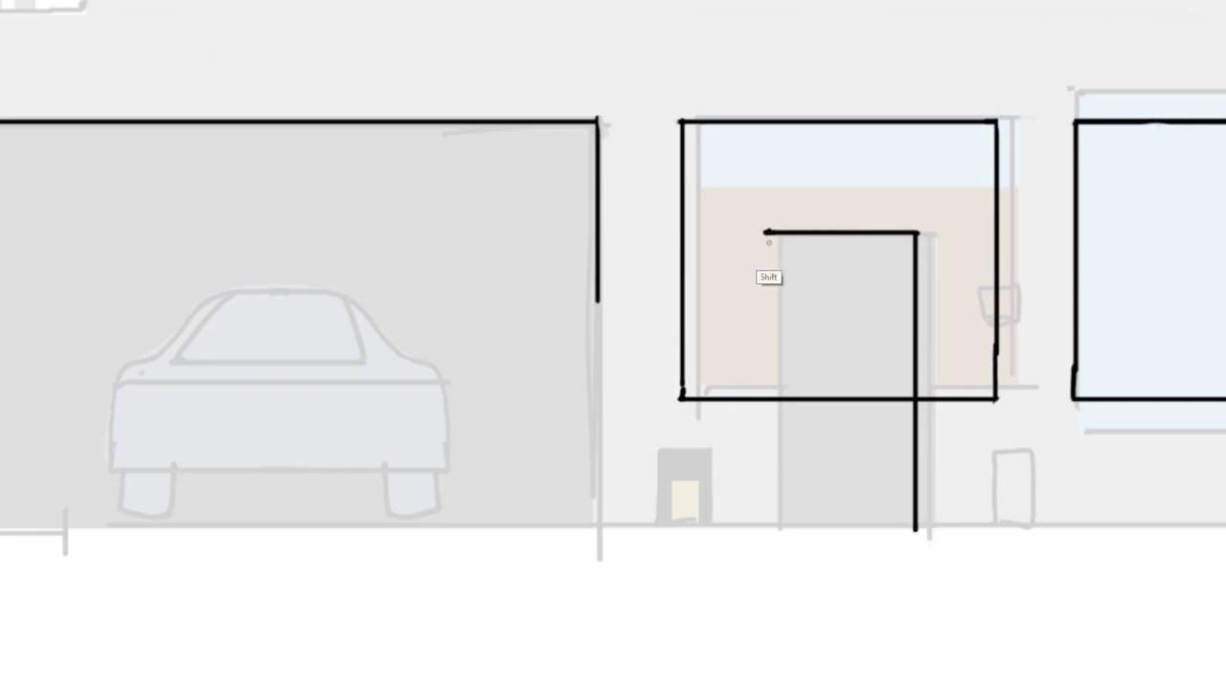
{"action": "left_click_drag", "start_coordinate": [768, 249], "coordinate": [798, 528]}
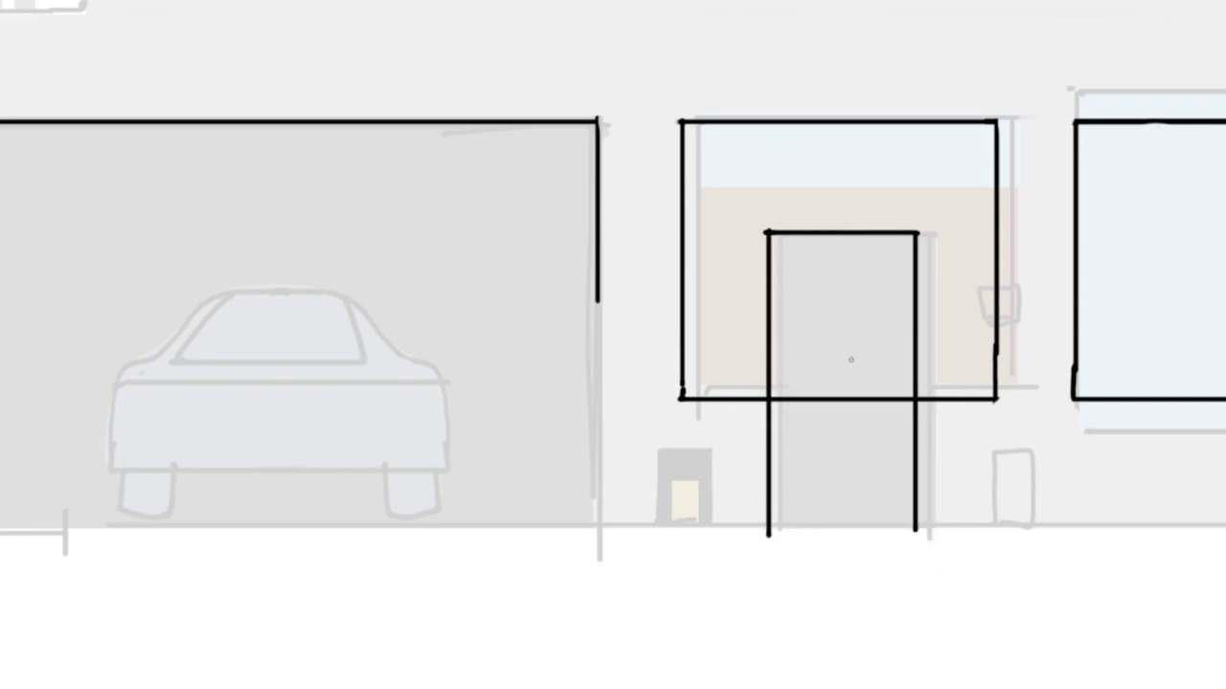
{"action": "left_click_drag", "start_coordinate": [947, 505], "coordinate": [859, 506]}
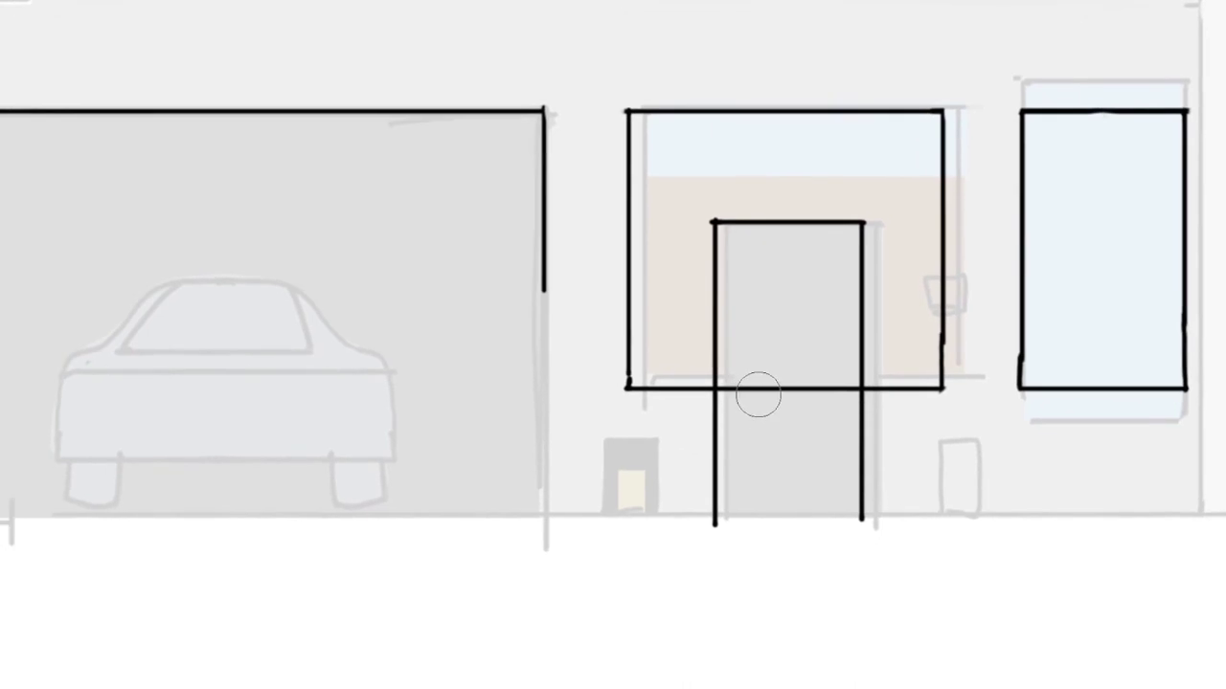
Erase the opening's bottom line across the door and draw a straight horizontal divider above the door, without spacing marks
{"action": "left_click_drag", "start_coordinate": [718, 388], "coordinate": [860, 393]}
{"action": "mouse_move", "coordinate": [925, 524]}
{"action": "left_mouse_down"}
{"action": "mouse_move", "coordinate": [881, 530]}
{"action": "mouse_move", "coordinate": [930, 513]}
{"action": "mouse_move", "coordinate": [906, 518]}
{"action": "mouse_move", "coordinate": [920, 529]}
{"action": "left_mouse_up"}
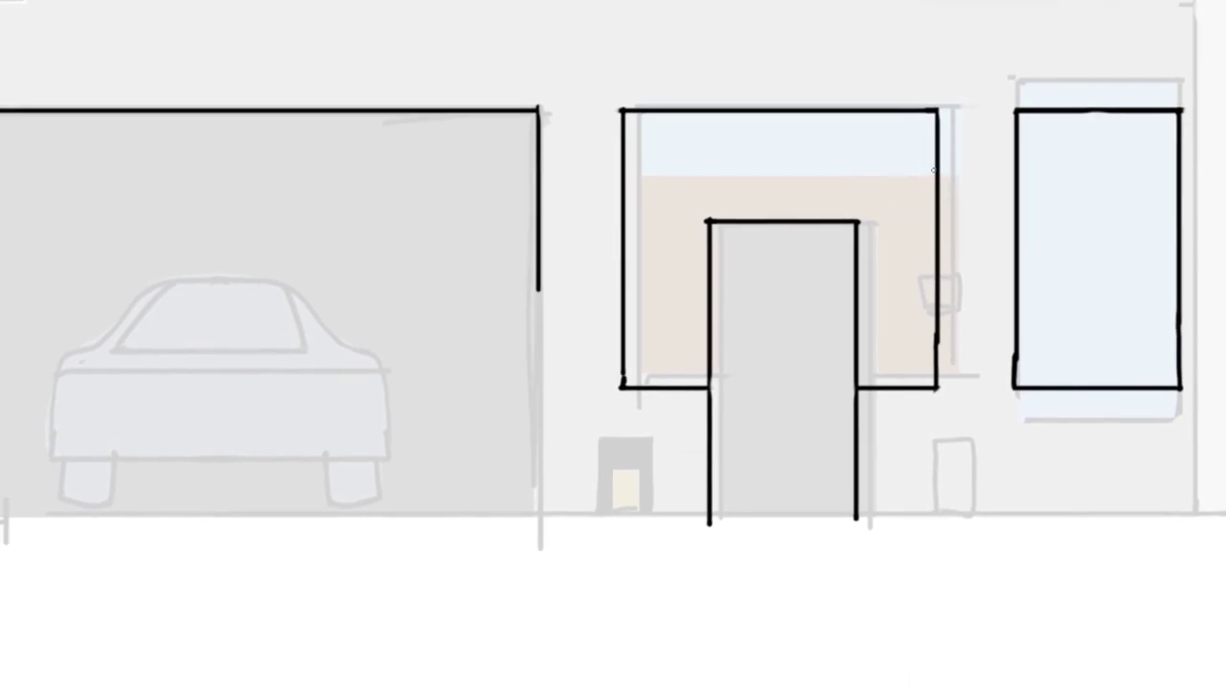
{"action": "left_click_drag", "start_coordinate": [931, 168], "coordinate": [627, 268]}
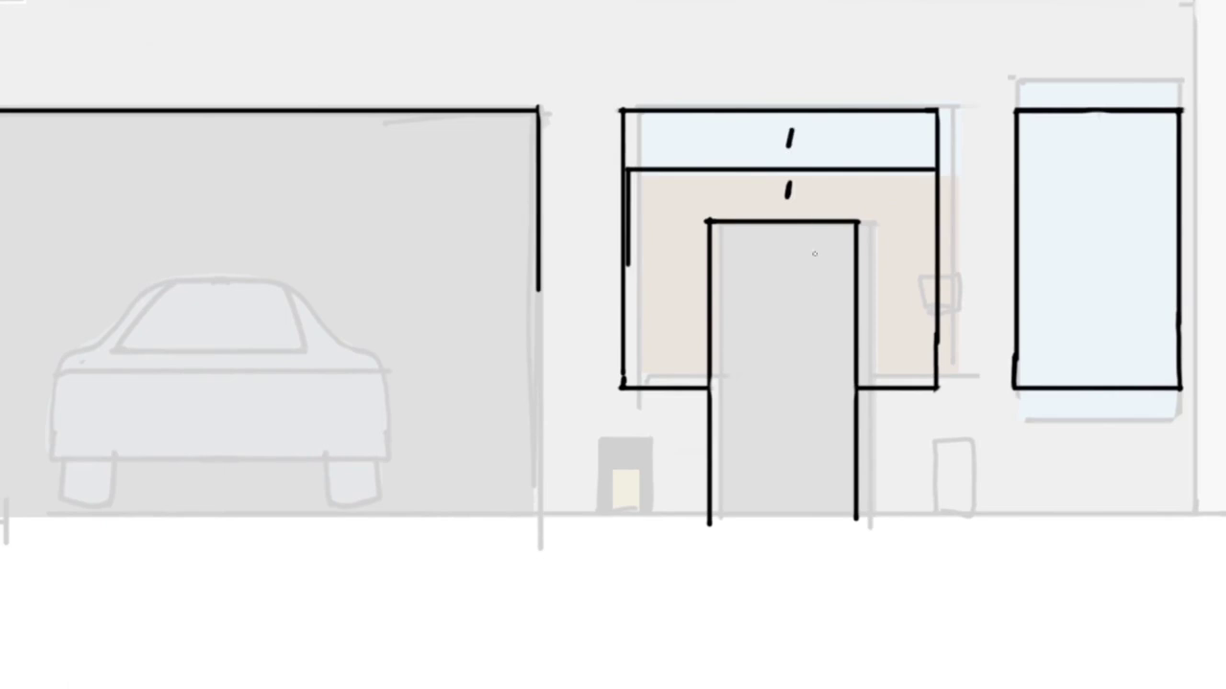
{"action": "key", "text": "ctrl+z"}
Outline a small box on the ground line left of the door, aligned with the entrance opening's left edge
{"action": "left_click_drag", "start_coordinate": [990, 443], "coordinate": [984, 430]}
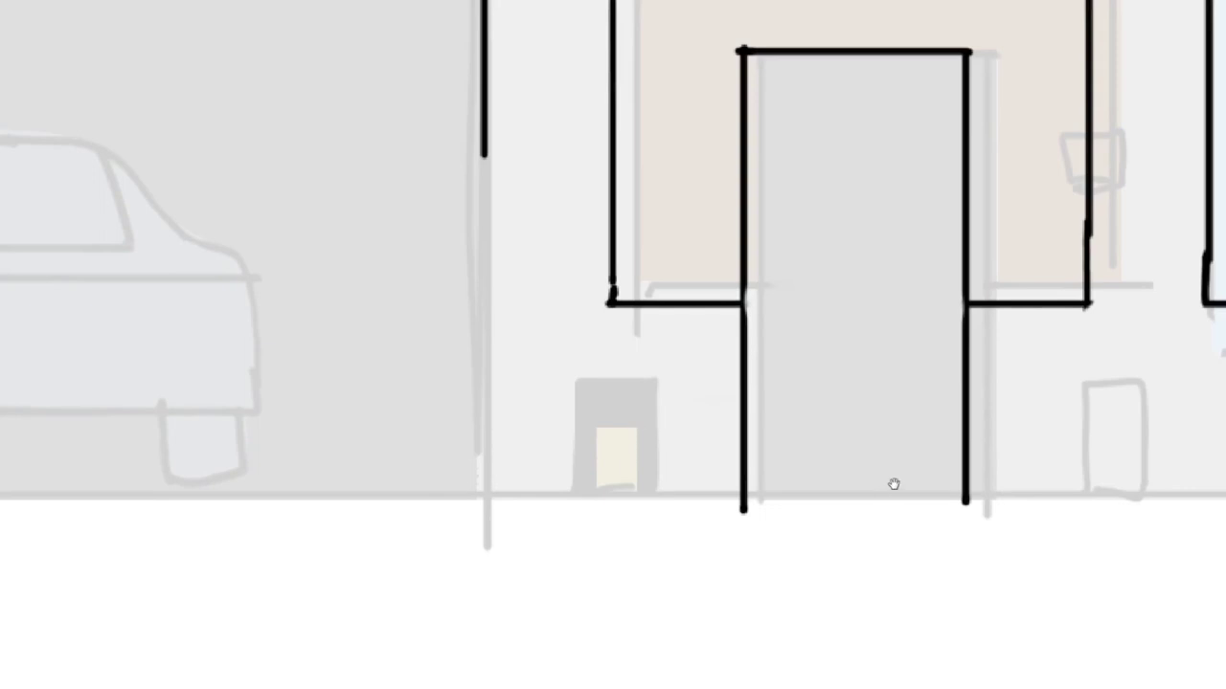
{"action": "left_click_drag", "start_coordinate": [894, 484], "coordinate": [905, 479]}
{"action": "mouse_move", "coordinate": [621, 371]}
{"action": "left_mouse_down"}
{"action": "mouse_move", "coordinate": [621, 486]}
{"action": "mouse_move", "coordinate": [683, 486]}
{"action": "left_mouse_up"}
{"action": "left_click", "coordinate": [682, 375], "text": "shift"}
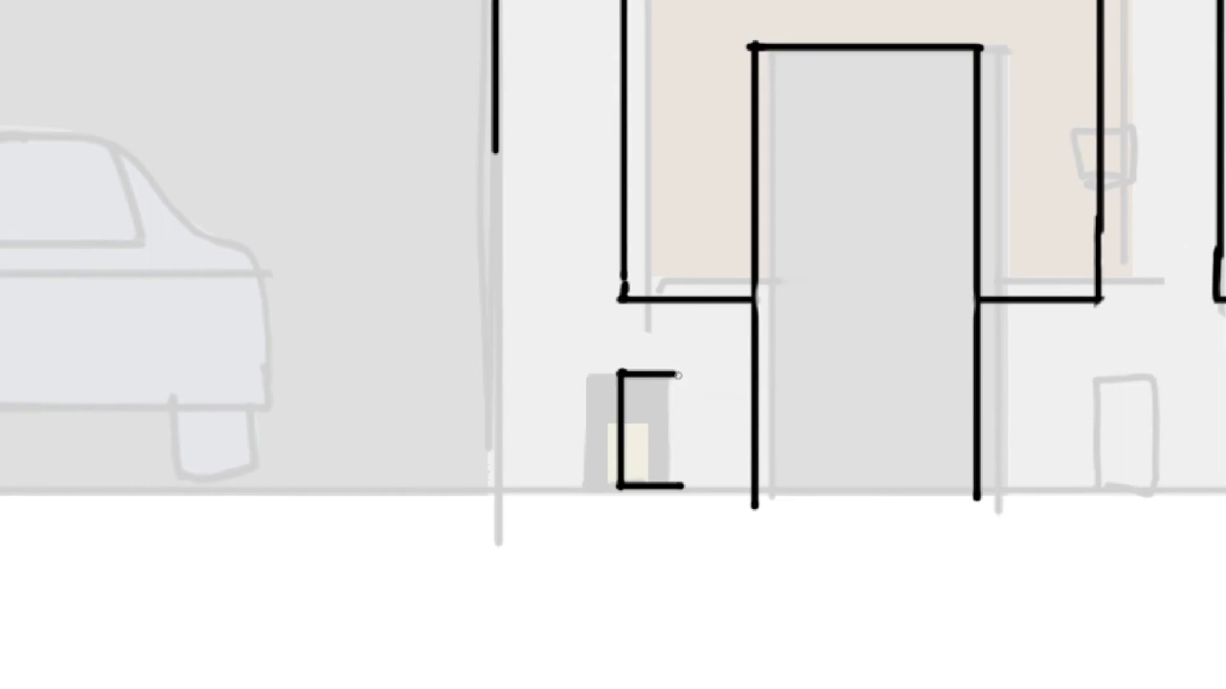
{"action": "left_click", "coordinate": [681, 484], "text": "shift"}
Widen the small box slightly toward the door and clear the spacing marks above and beside it
{"action": "left_click_drag", "start_coordinate": [846, 493], "coordinate": [780, 523]}
{"action": "key", "text": "ctrl+t"}
{"action": "left_click_drag", "start_coordinate": [709, 396], "coordinate": [719, 397]}
{"action": "scroll", "coordinate": [811, 460], "scroll_direction": "up", "scroll_amount": 2}
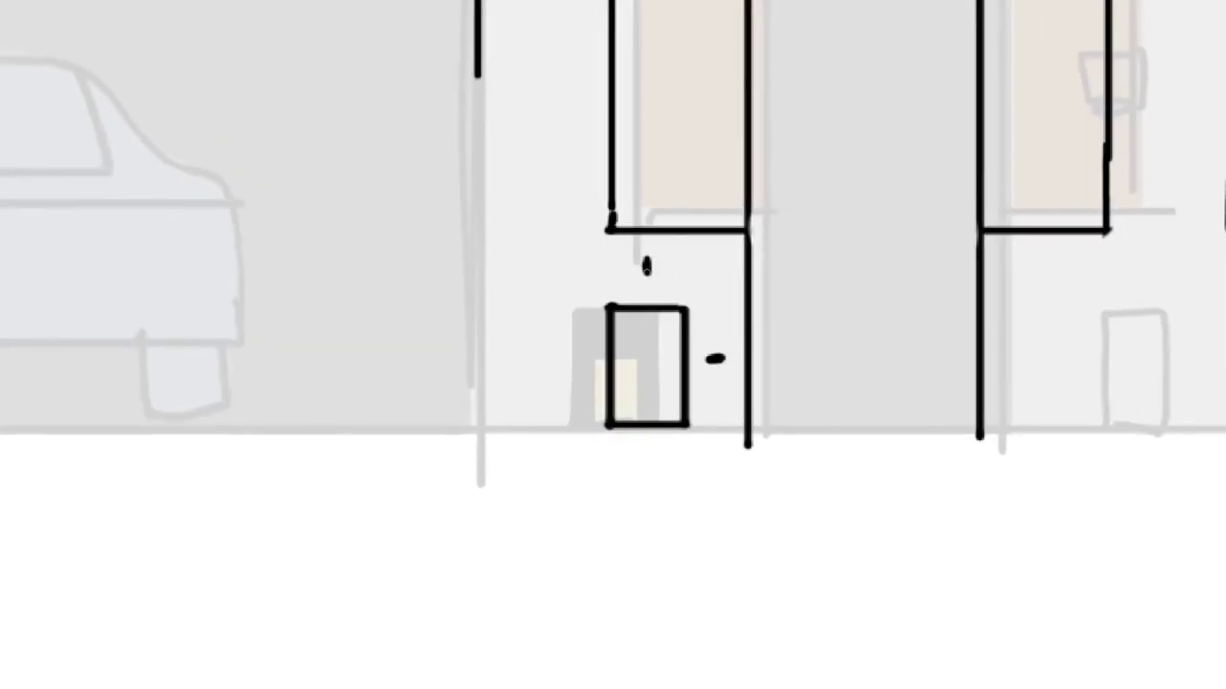
{"action": "key", "text": "e"}
{"action": "left_click", "coordinate": [714, 356]}
{"action": "left_click", "coordinate": [645, 264]}
Draw the outer side and top edge of a matching box right of the door, aligned with the opening's right edge
{"action": "left_click_drag", "start_coordinate": [1048, 488], "coordinate": [899, 484]}
{"action": "scroll", "coordinate": [899, 484], "scroll_direction": "down", "scroll_amount": 2}
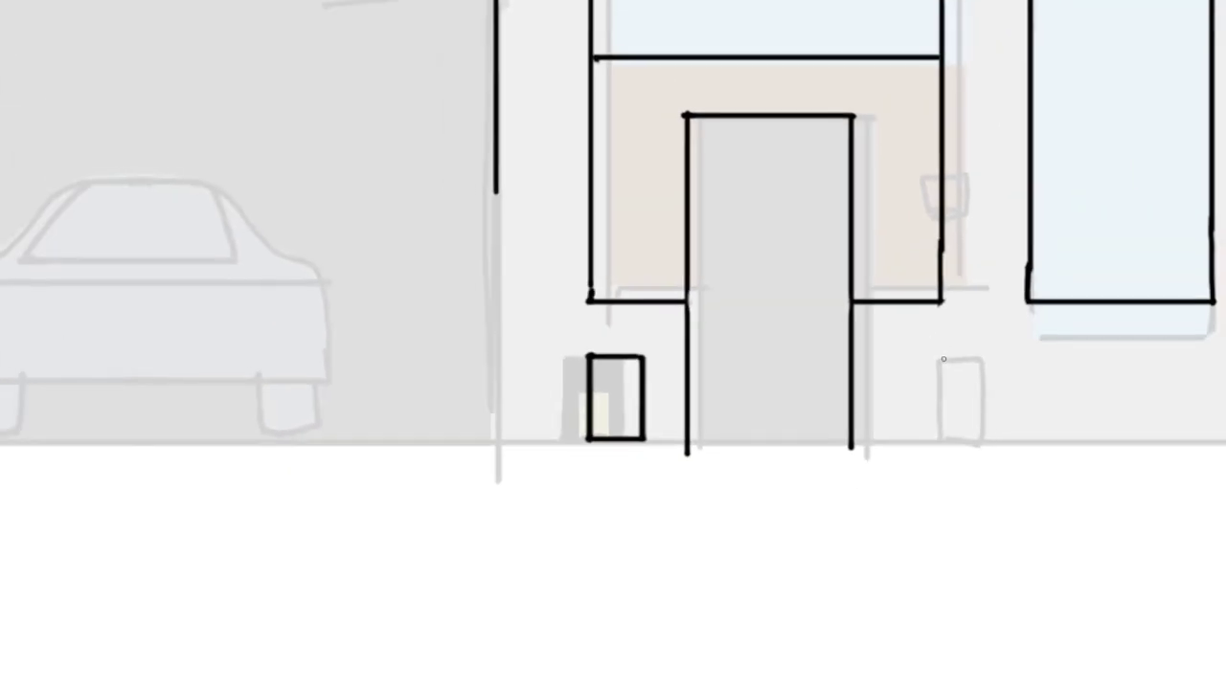
{"action": "mouse_move", "coordinate": [944, 360]}
{"action": "left_mouse_down"}
{"action": "mouse_move", "coordinate": [944, 482]}
{"action": "mouse_move", "coordinate": [943, 447]}
{"action": "left_mouse_up"}
{"action": "left_click_drag", "start_coordinate": [943, 361], "coordinate": [890, 361]}
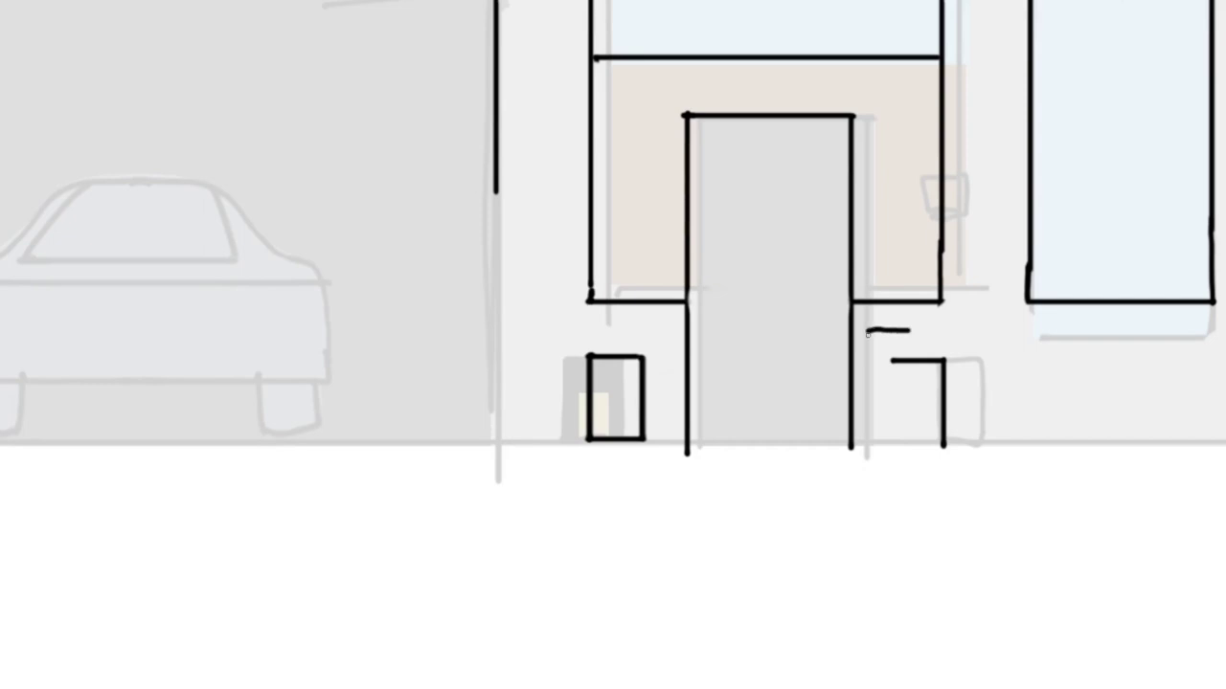